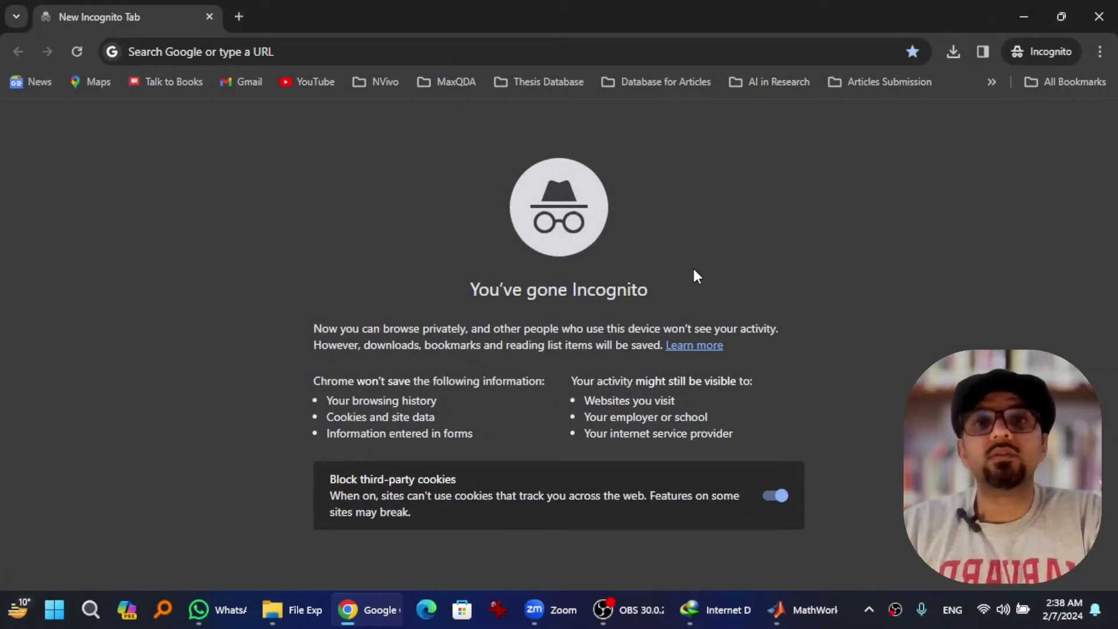
# Step: Enter 'eviews.com' in the address bar of the new Incognito tab
pyautogui.click(437, 55)
pyautogui.write('eviews.com')
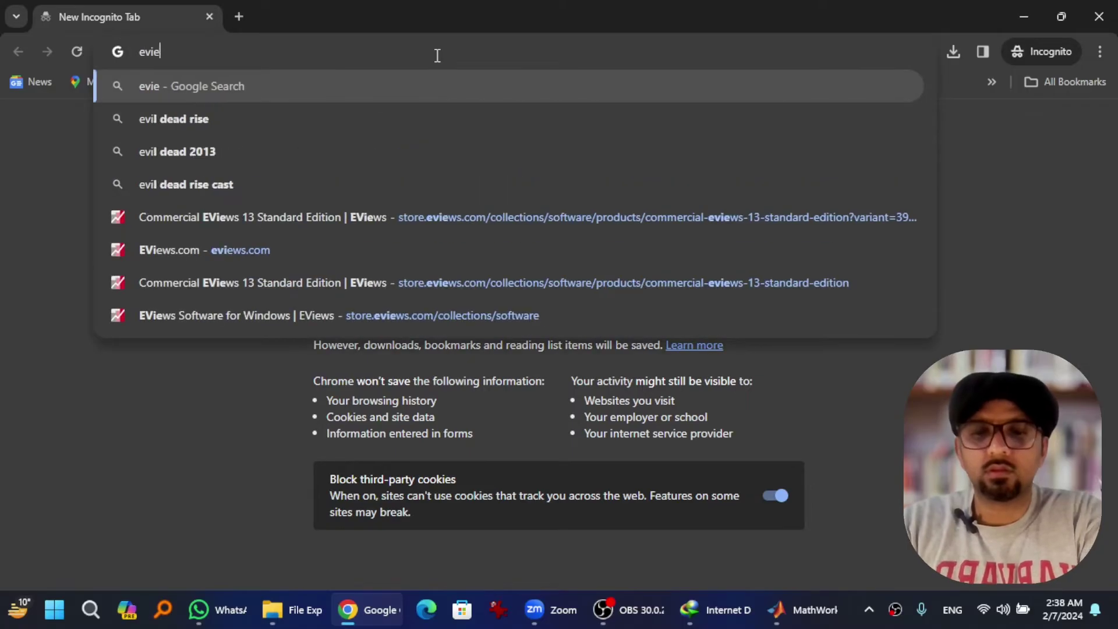
# Step: Load eviews.com and go to the Student Version Lite page, scrolling to its free section
pyautogui.press('Return')
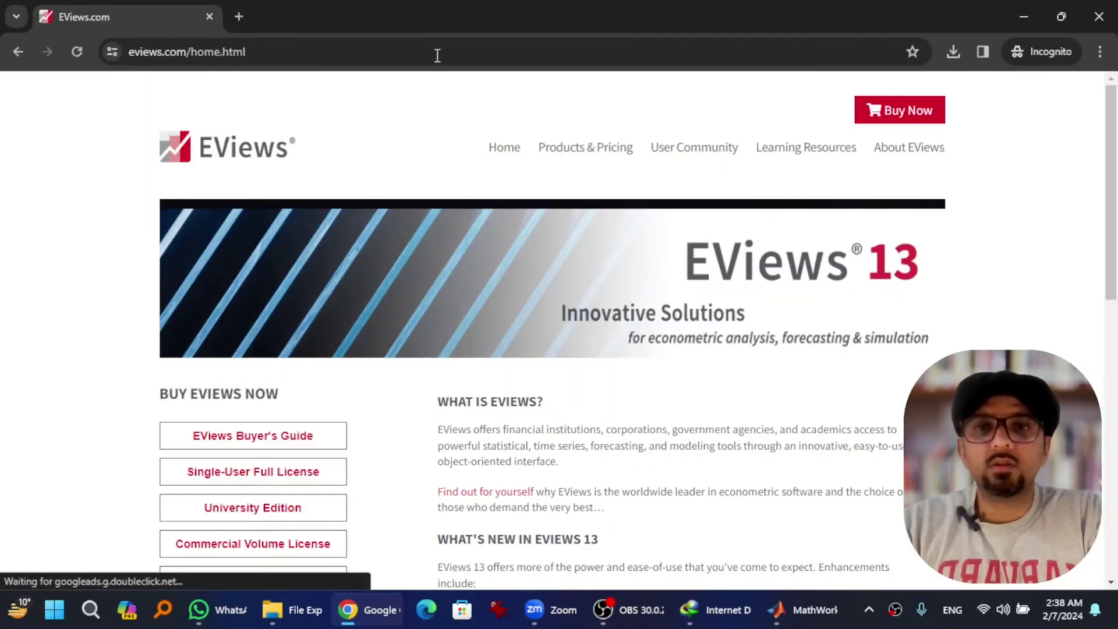
pyautogui.moveTo(564, 153)
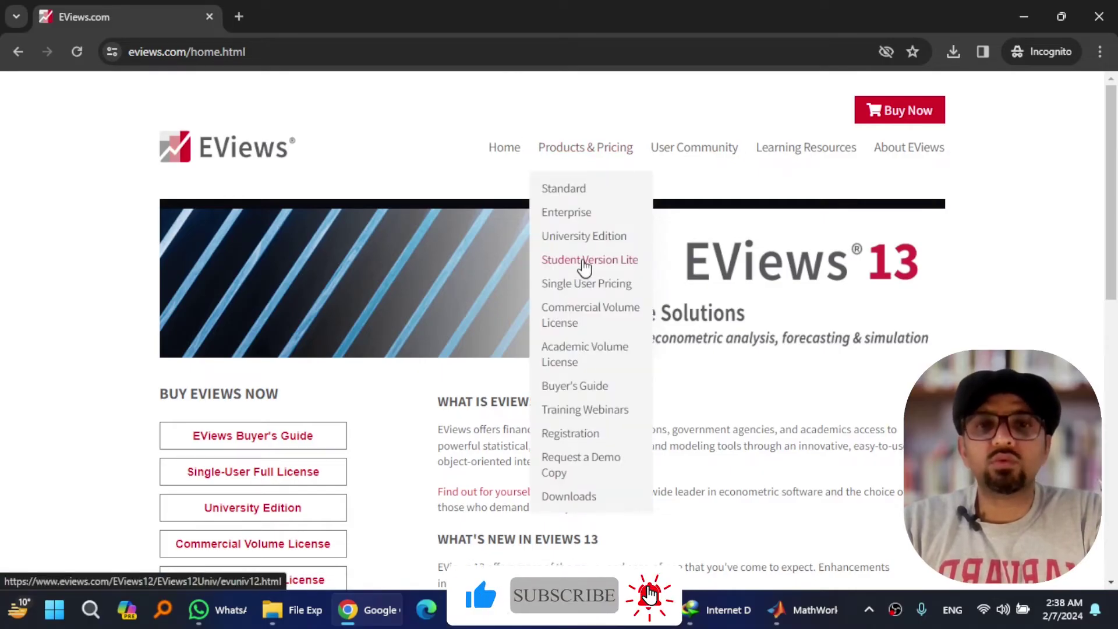
pyautogui.click(583, 262)
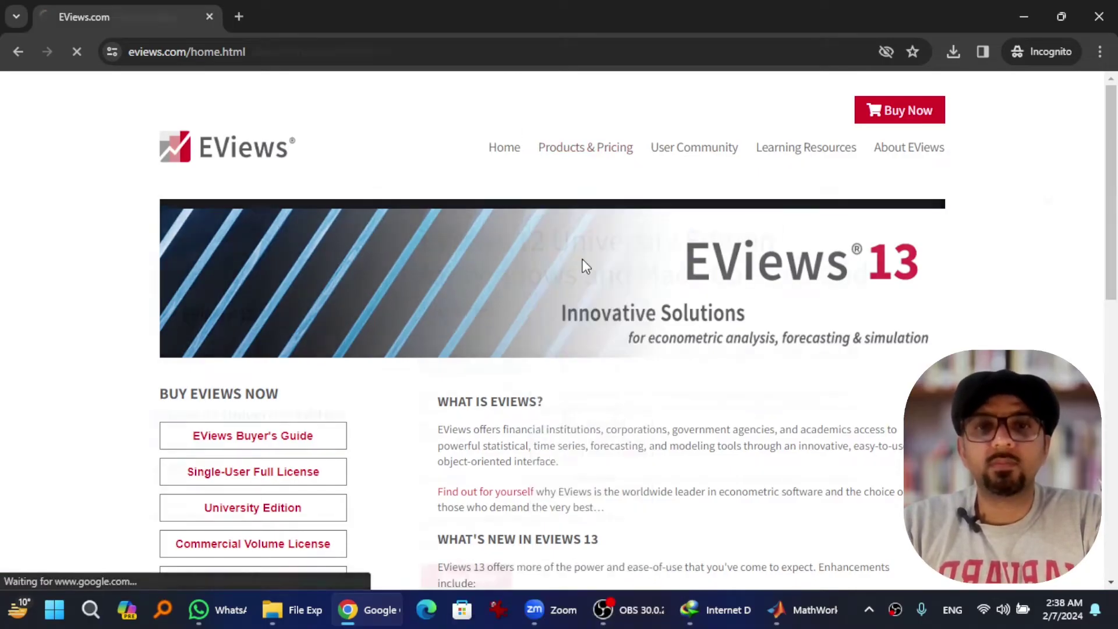
pyautogui.scroll(-8, 893, 237)
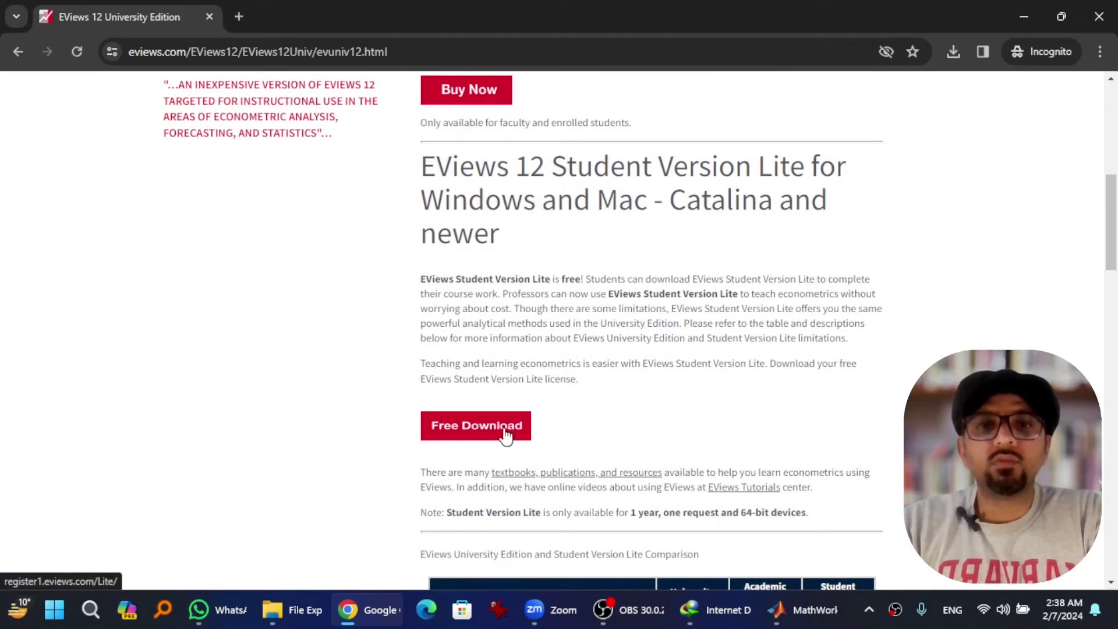
# Step: Request the free Lite download and fill in name and e-mail from saved contact details
pyautogui.click(505, 435)
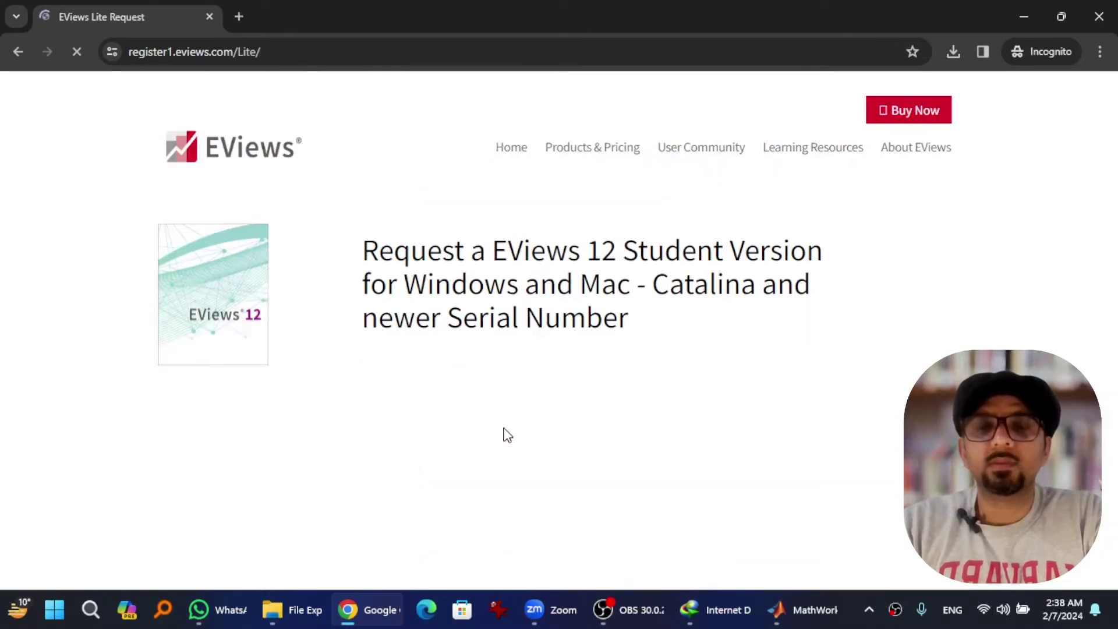
pyautogui.scroll(-7, 657, 329)
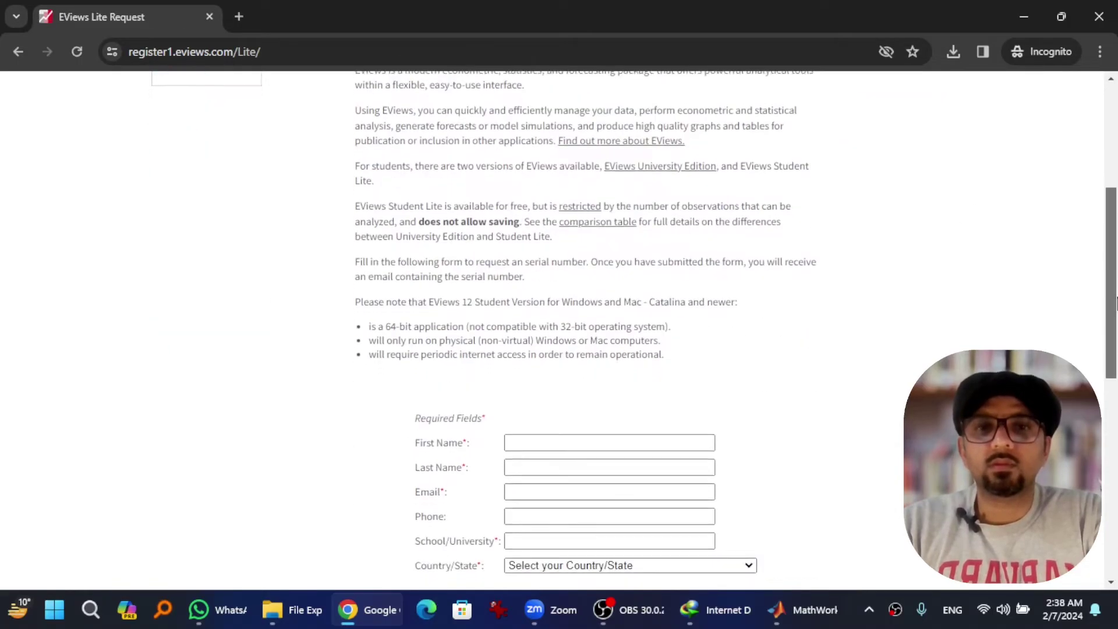
pyautogui.click(639, 325)
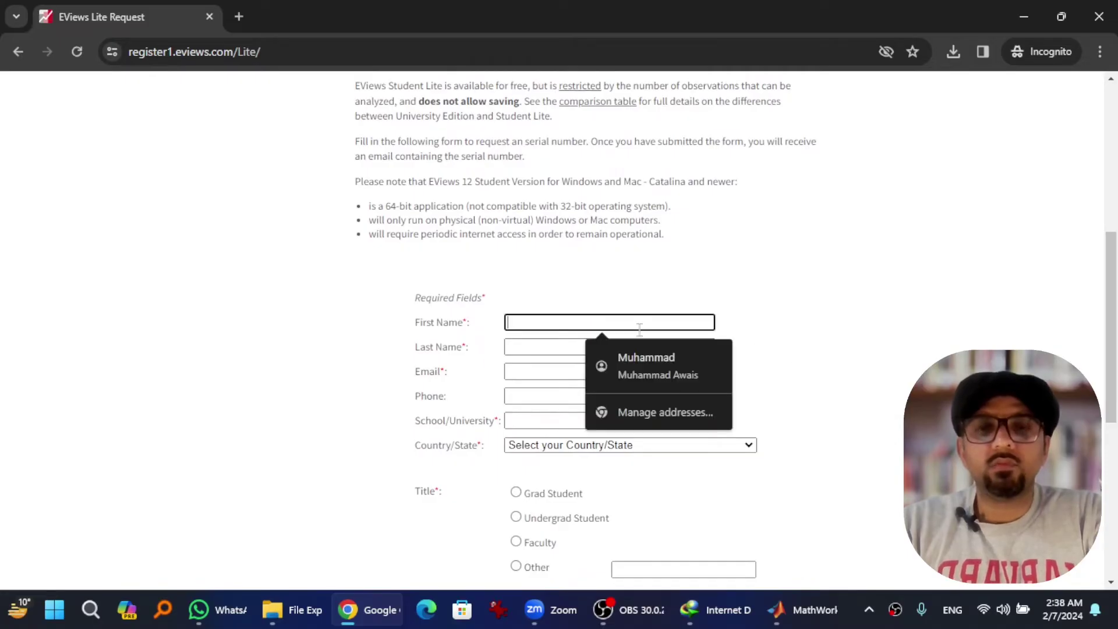
pyautogui.click(641, 359)
pyautogui.click(535, 373)
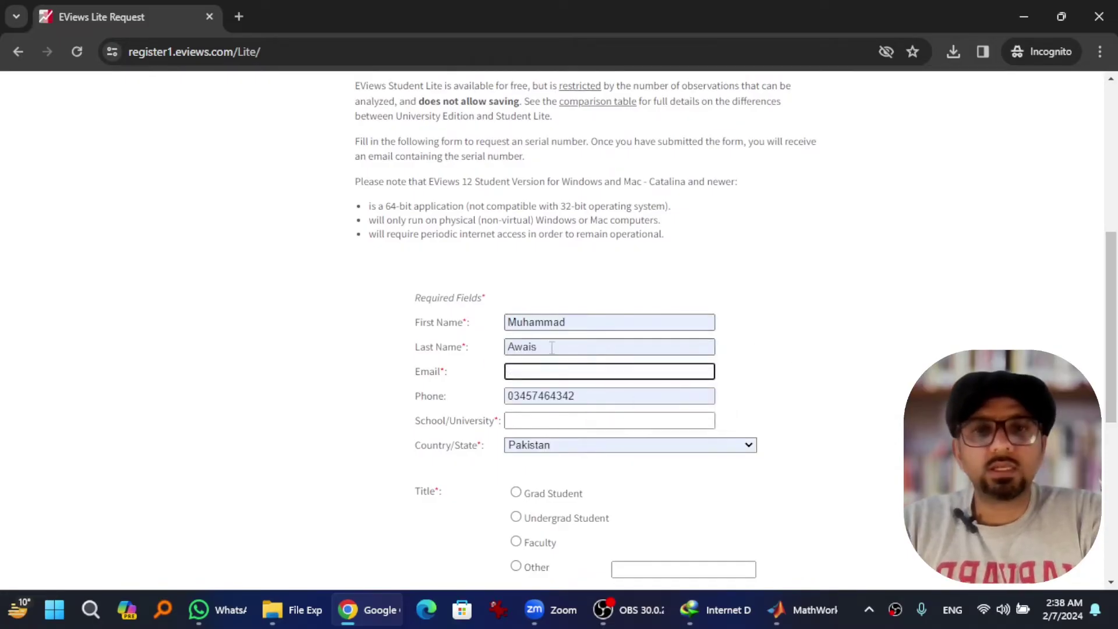
pyautogui.write('mawwai')
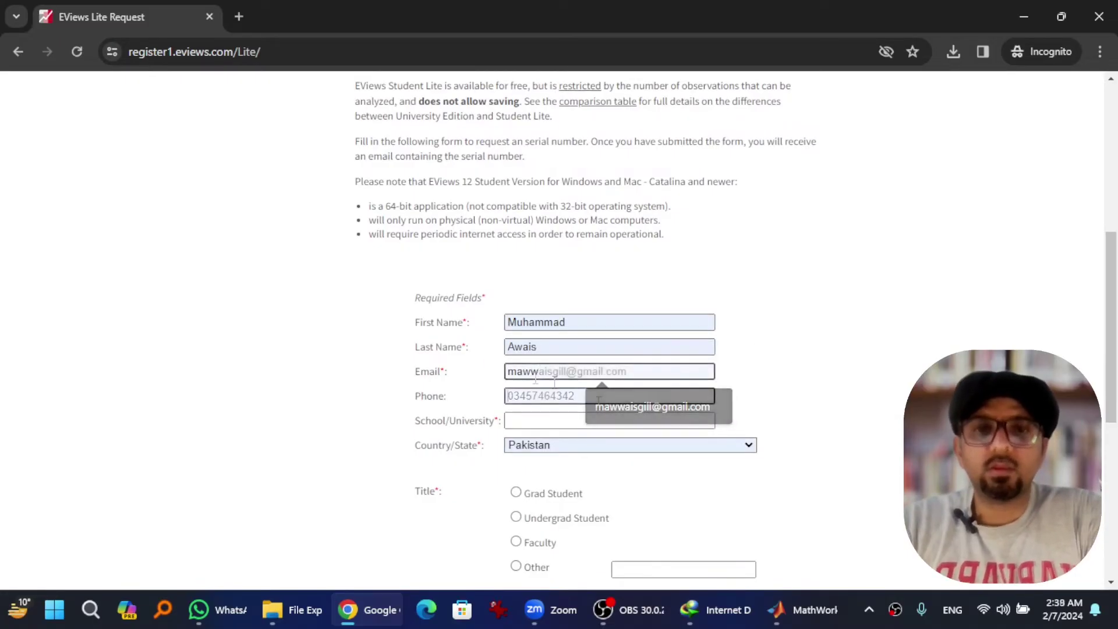
pyautogui.click(598, 402)
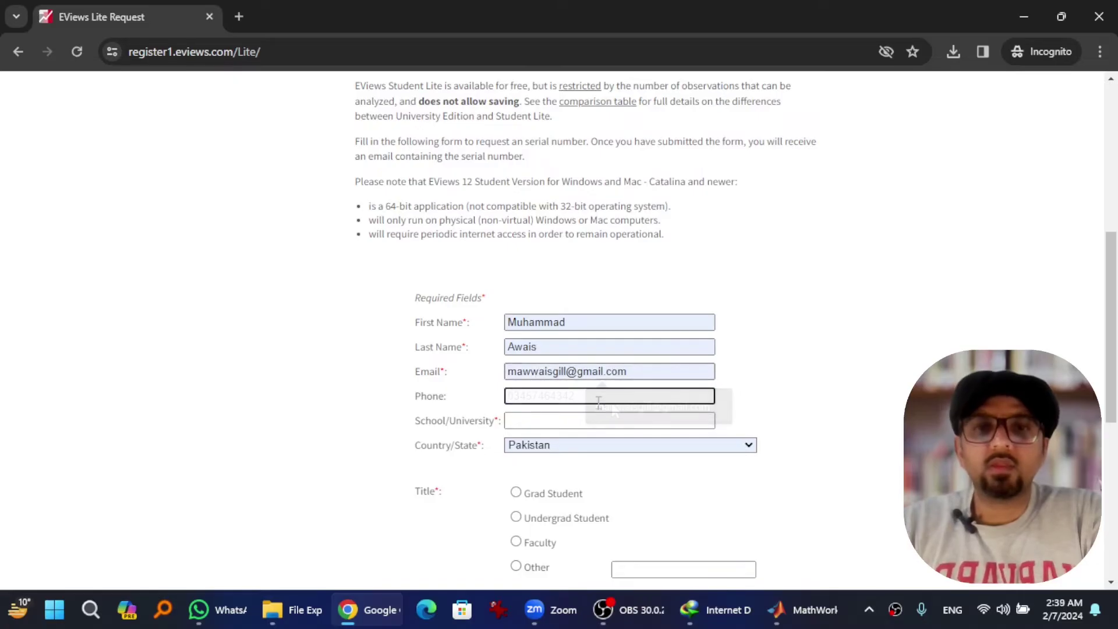
# Step: Enter UMT as school, choose Faculty, answer the person check, accept the policy and submit
pyautogui.click(568, 424)
pyautogui.write('U')
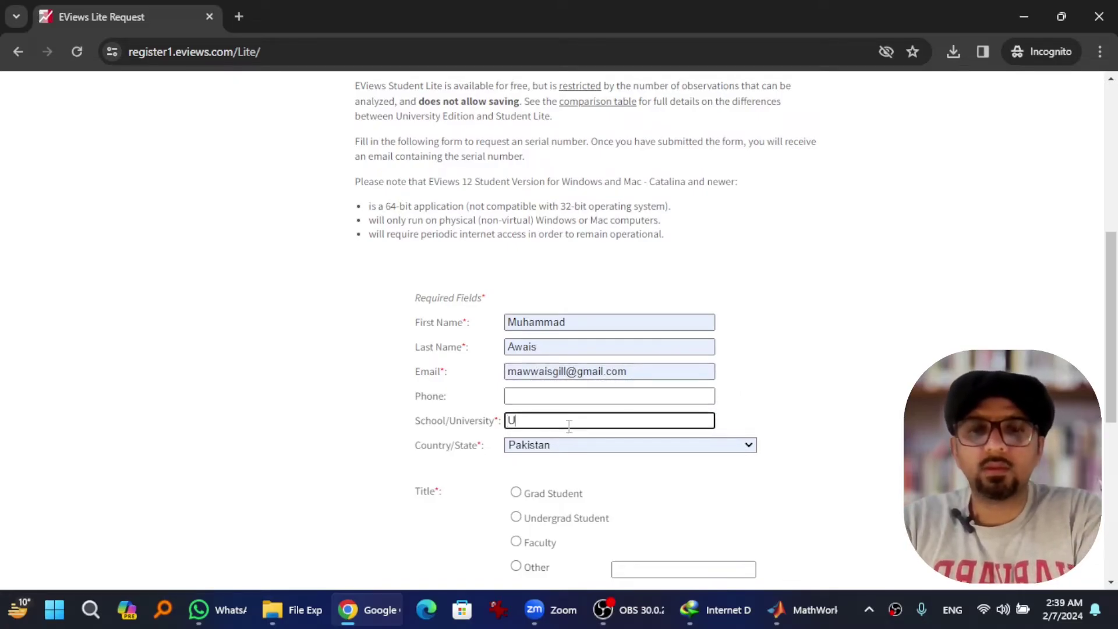
pyautogui.write('MT')
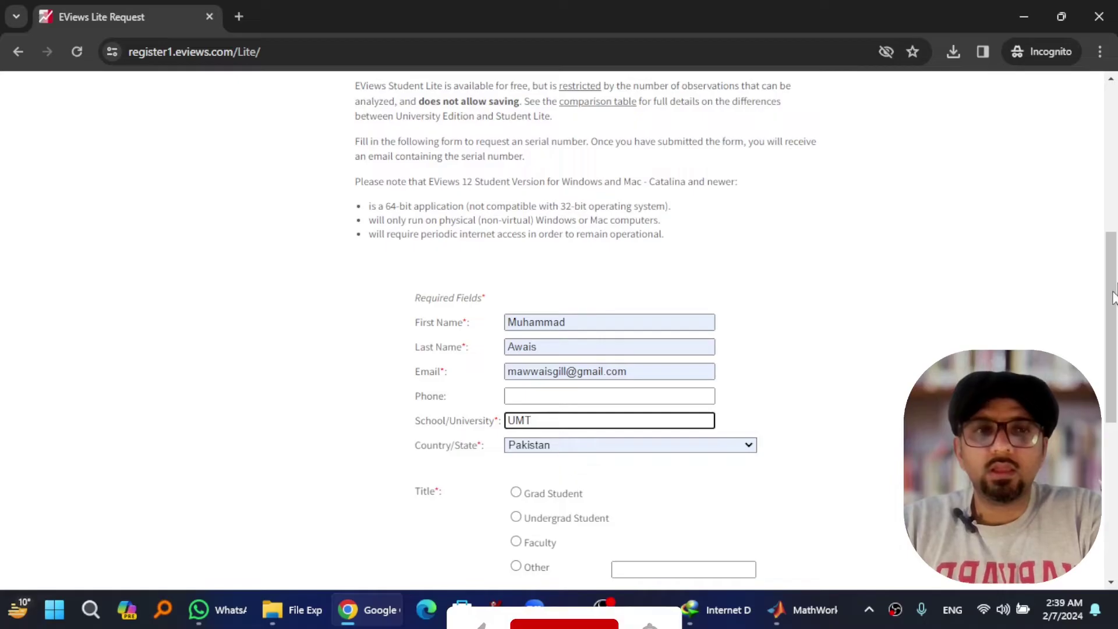
pyautogui.moveTo(1111, 285); pyautogui.dragTo(1111, 341)
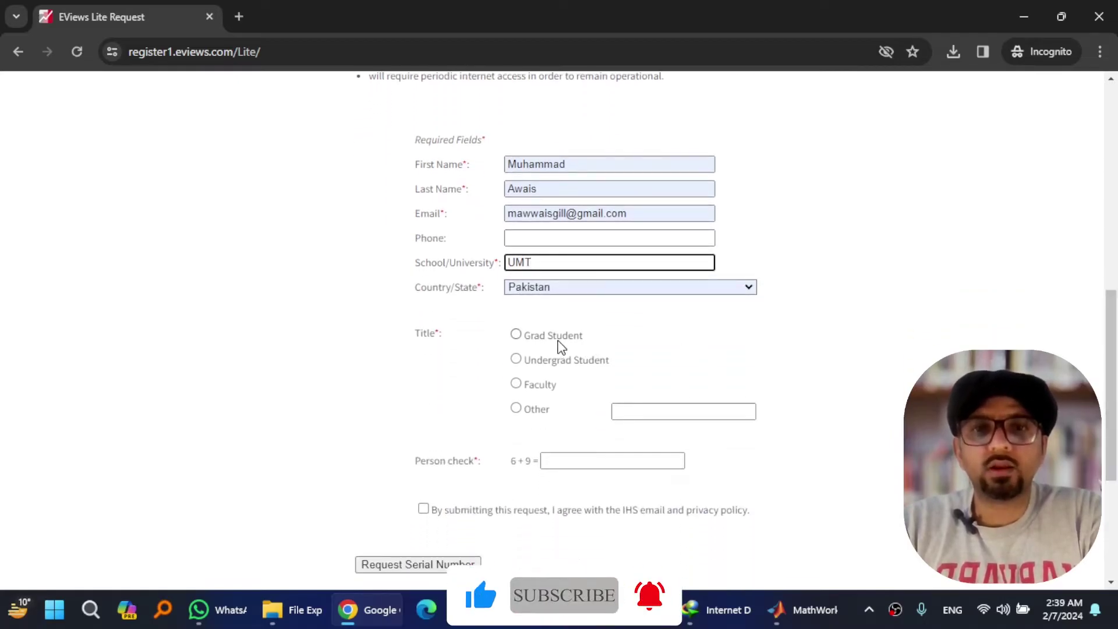
pyautogui.click(539, 387)
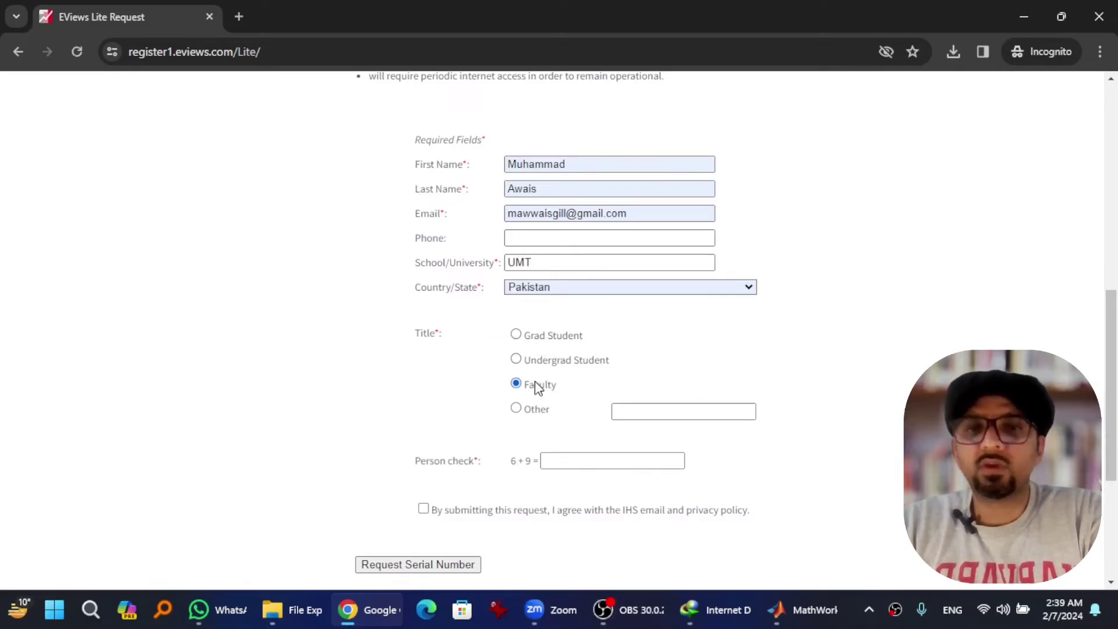
pyautogui.scroll(-2, 631, 407)
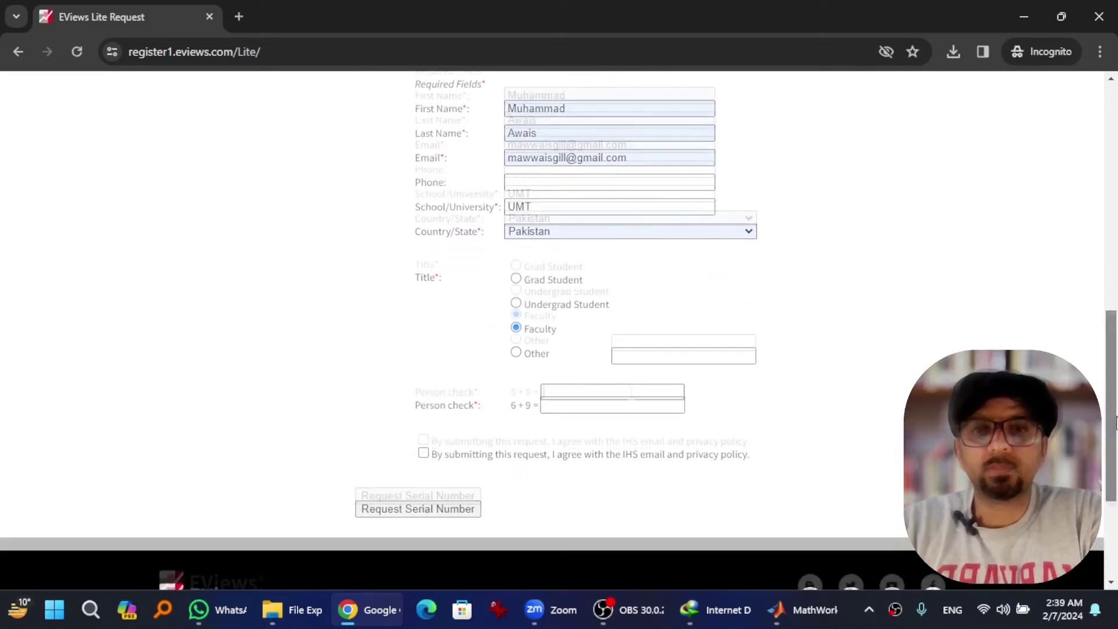
pyautogui.click(631, 392)
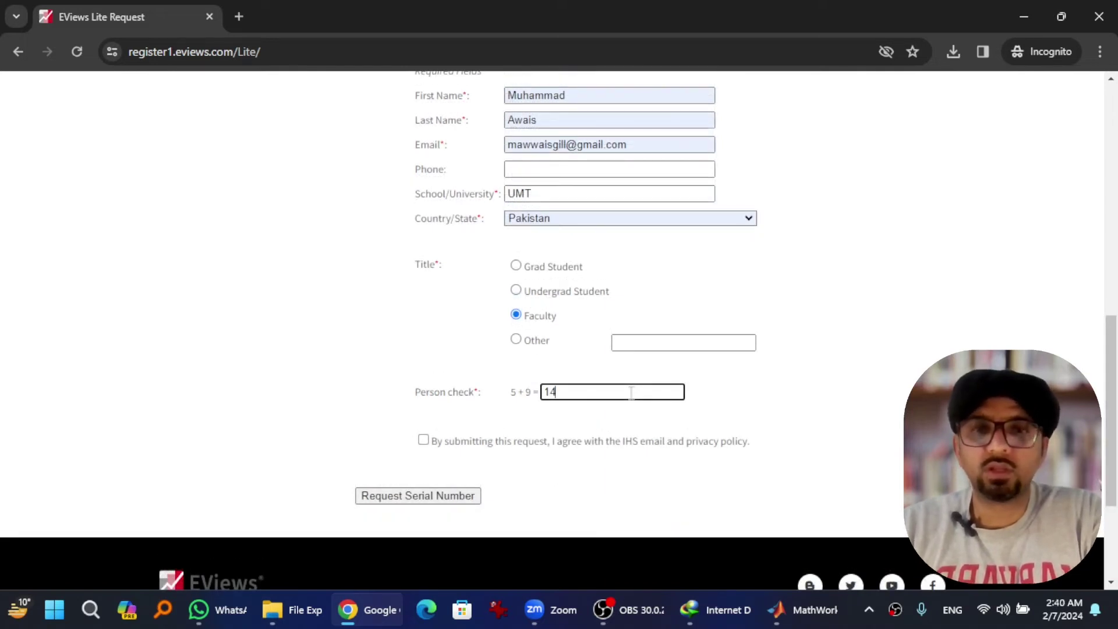
pyautogui.click(423, 441)
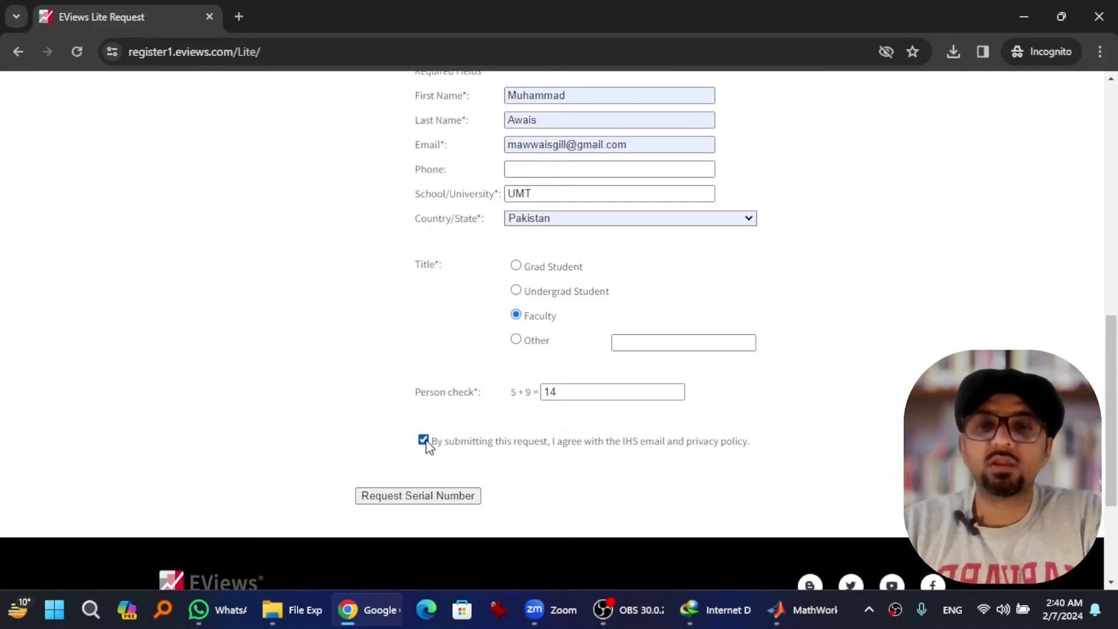
pyautogui.click(409, 498)
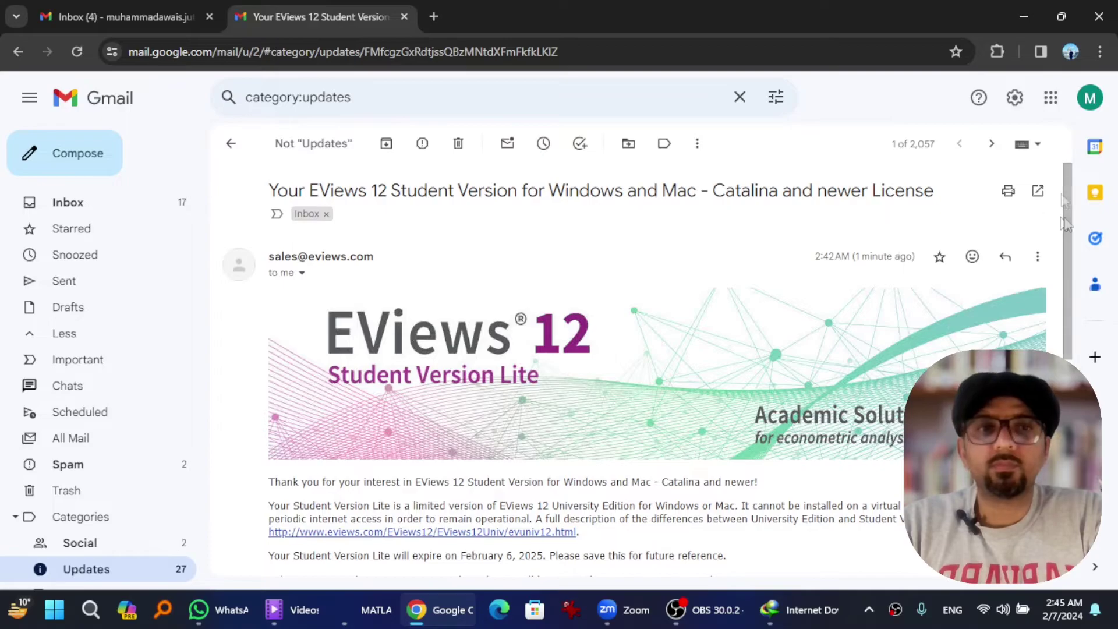
# Step: Scroll the EViews license e-mail to the Lite licensing details and follow its Download Link
pyautogui.moveTo(1061, 193); pyautogui.dragTo(1075, 343)
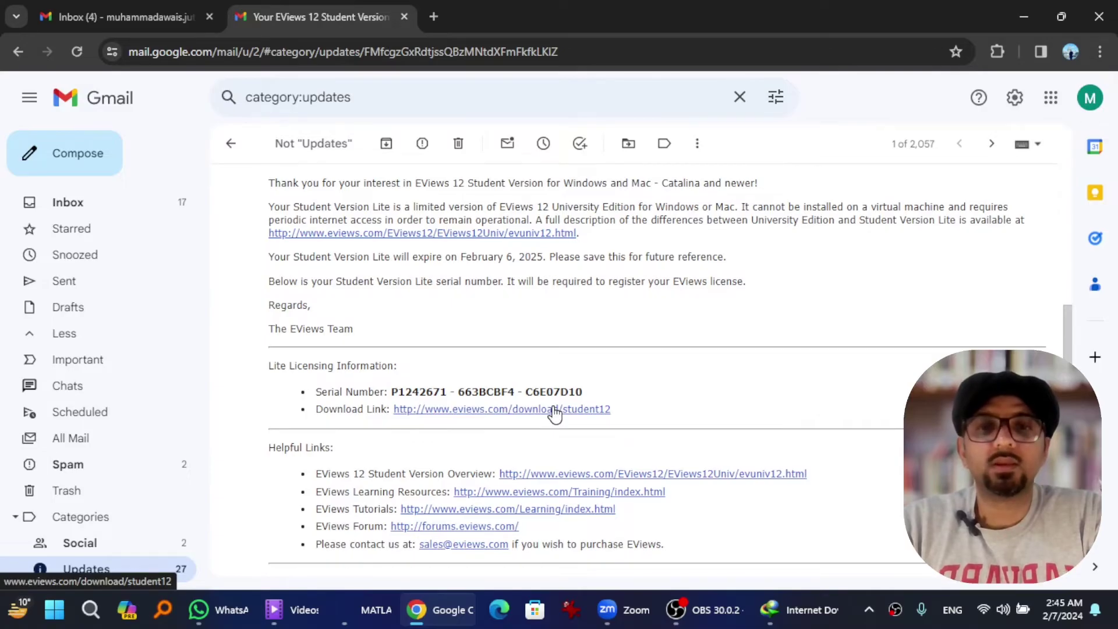
pyautogui.click(554, 410)
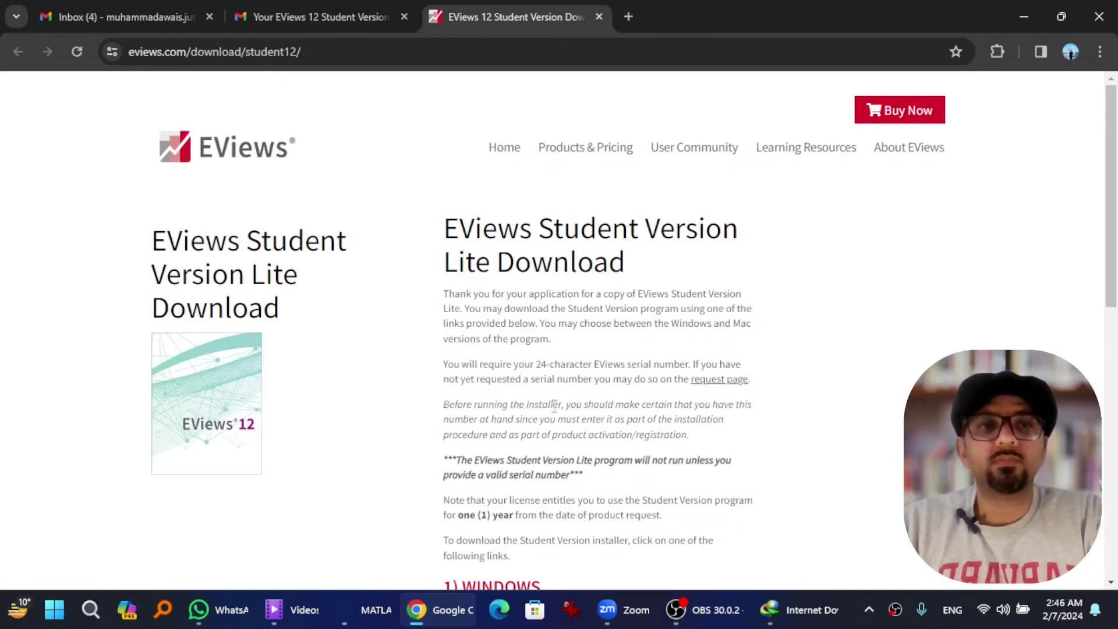
# Step: Download the Windows EViews 12 Student Version installer and save it
pyautogui.moveTo(1104, 139); pyautogui.dragTo(1107, 292)
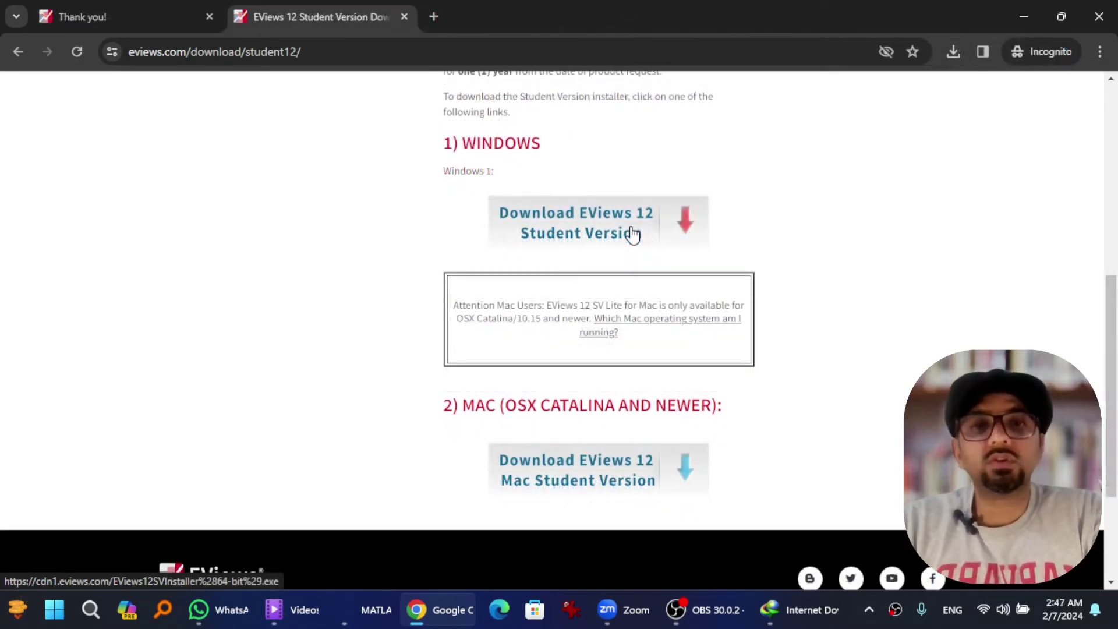
pyautogui.click(633, 234)
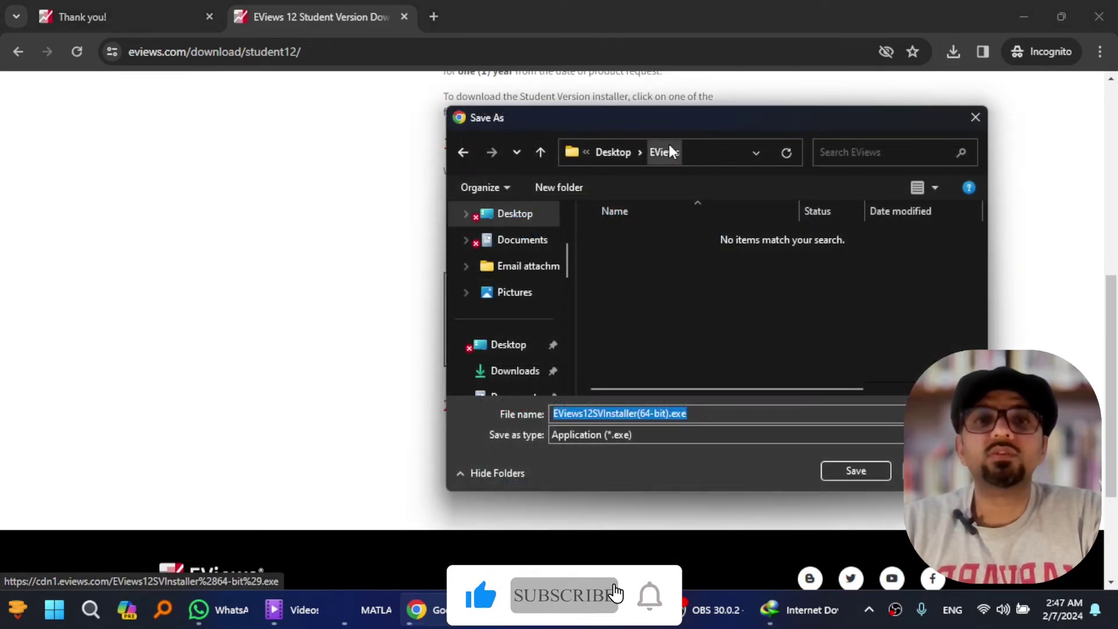
pyautogui.click(854, 473)
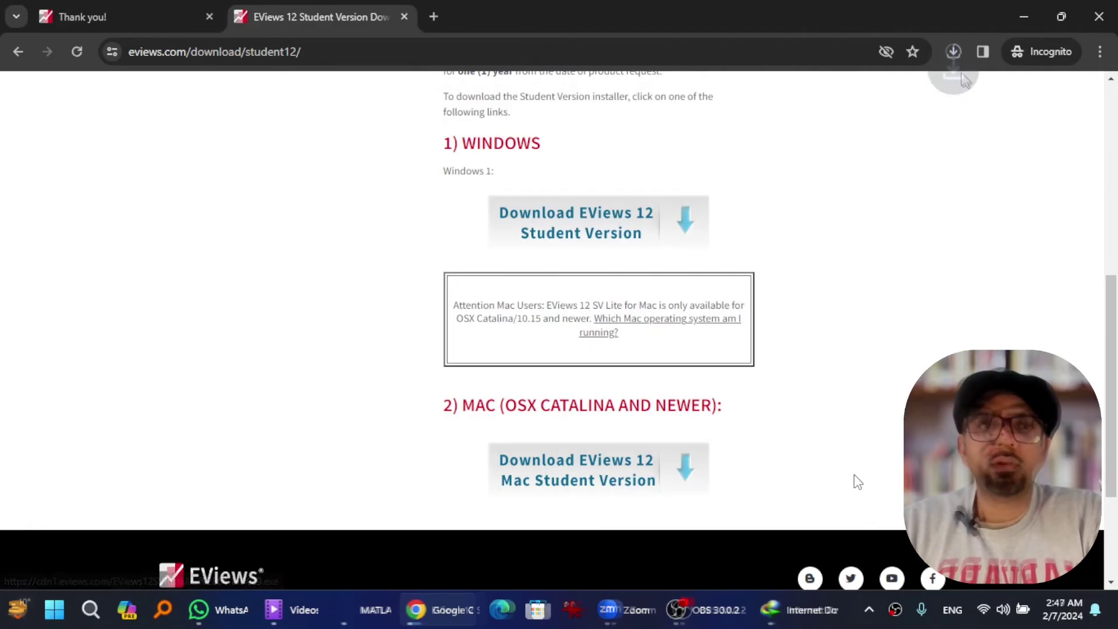
# Step: Launch the downloaded 222 MB installer from Chrome's downloads list
pyautogui.click(954, 60)
pyautogui.moveTo(802, 169)
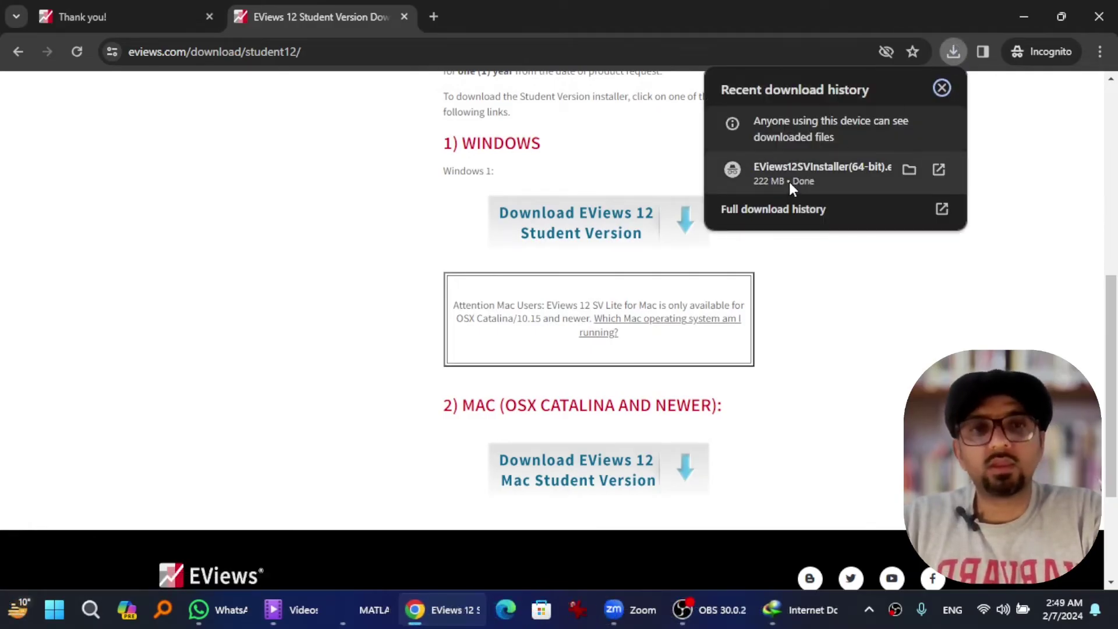
pyautogui.click(788, 182)
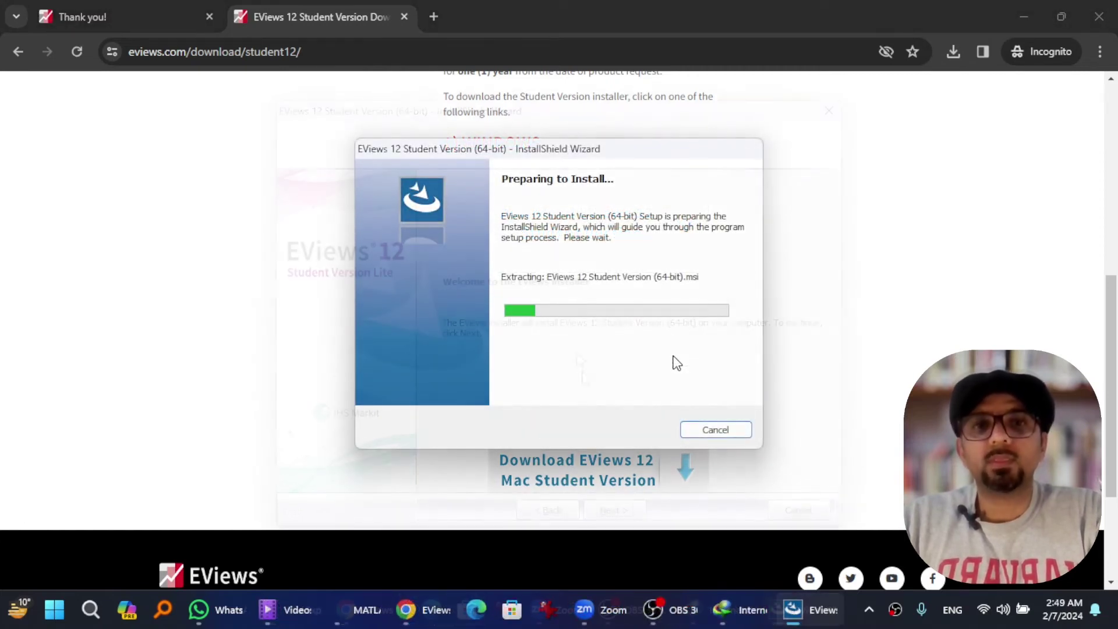
# Step: Accept the licence agreement and keep C:\Program Files\EViews 12 SV as the install folder
pyautogui.click(606, 511)
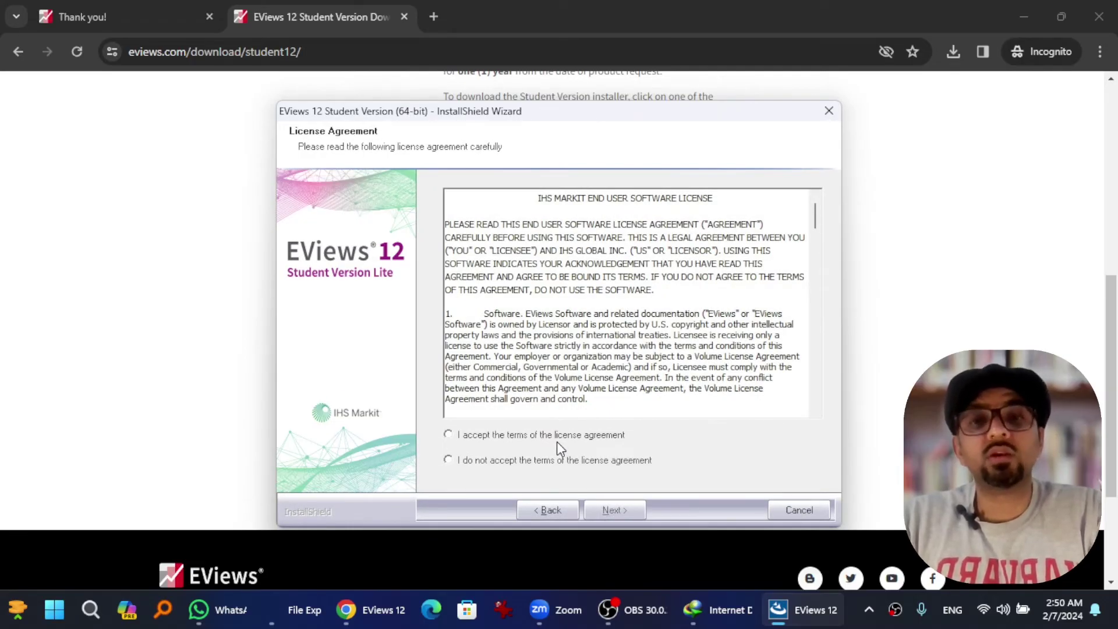
pyautogui.click(556, 442)
pyautogui.click(619, 507)
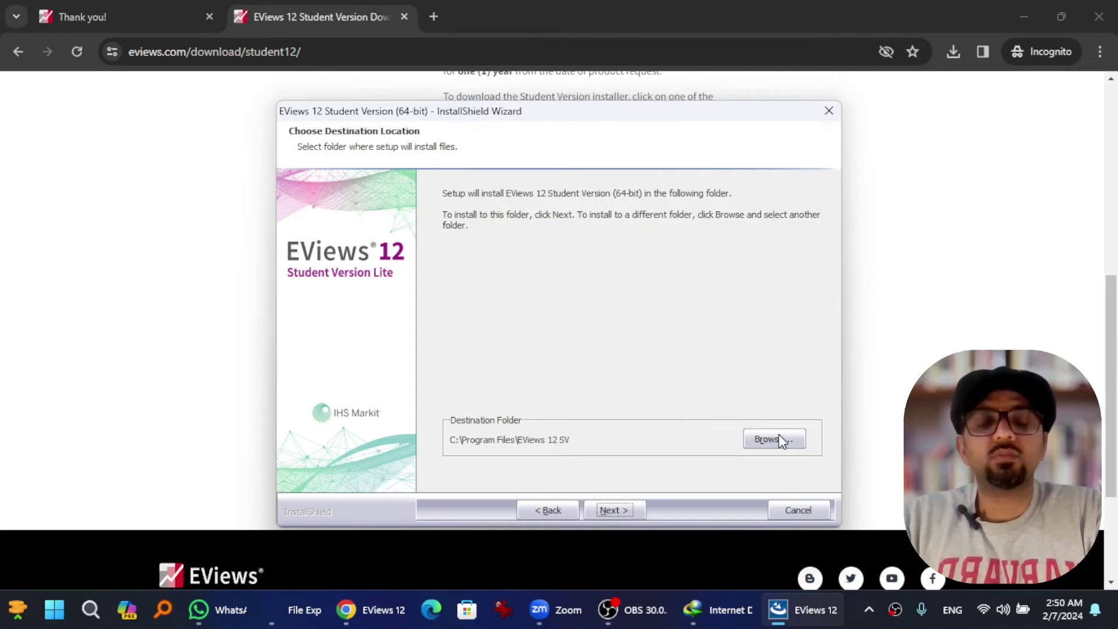
pyautogui.click(617, 515)
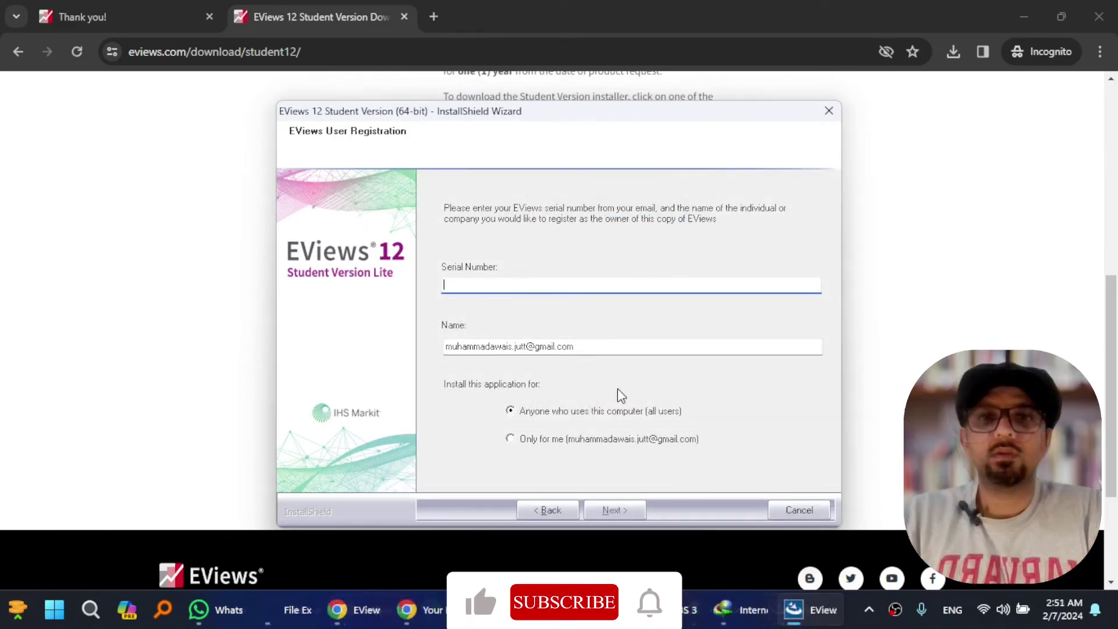
# Step: Paste the serial number and enter the owner's name on the User Registration page
pyautogui.hotkey('ctrl', 'v')
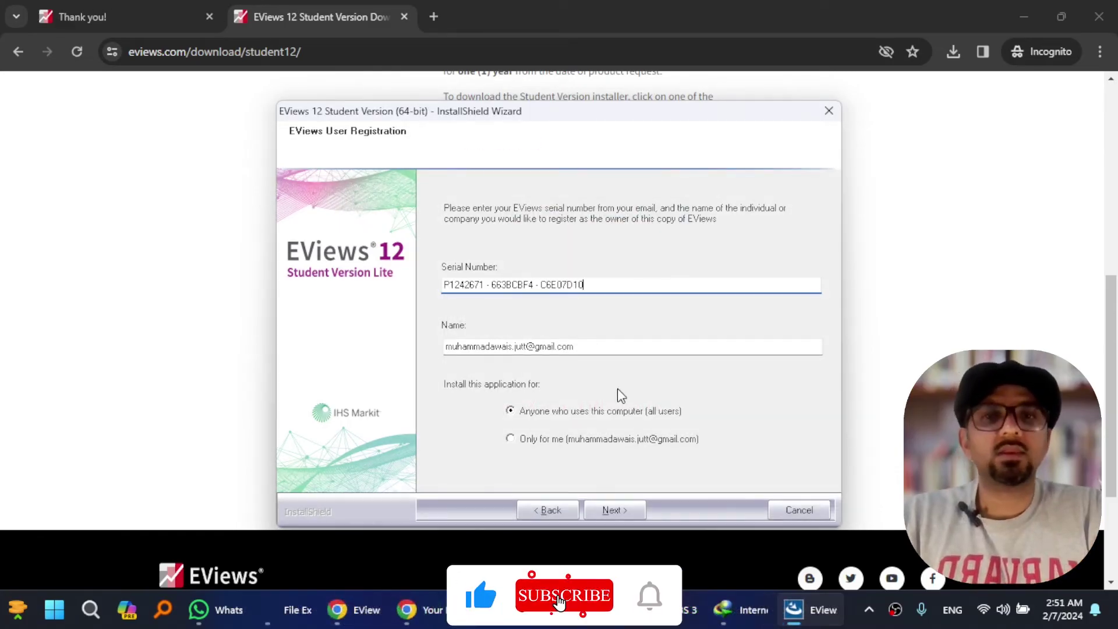
pyautogui.press('Tab')
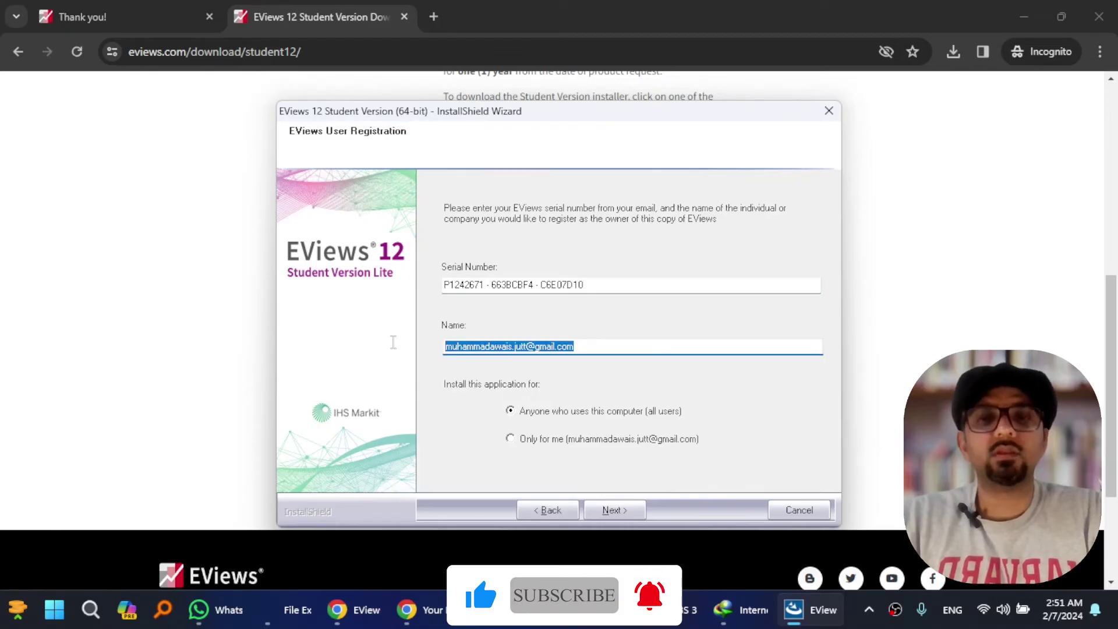
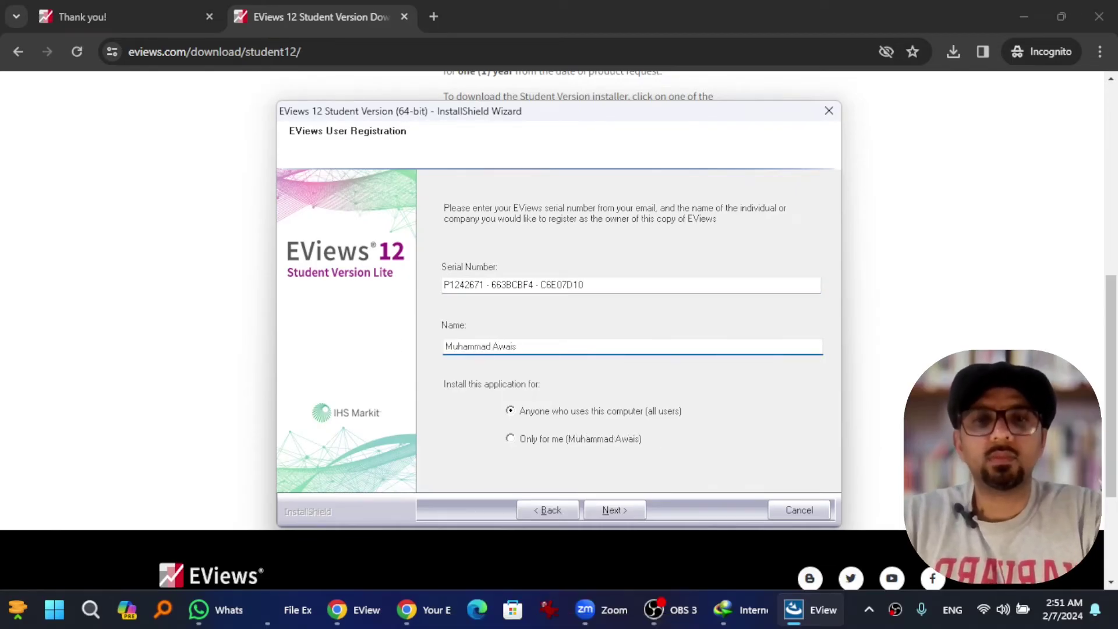
pyautogui.click(605, 511)
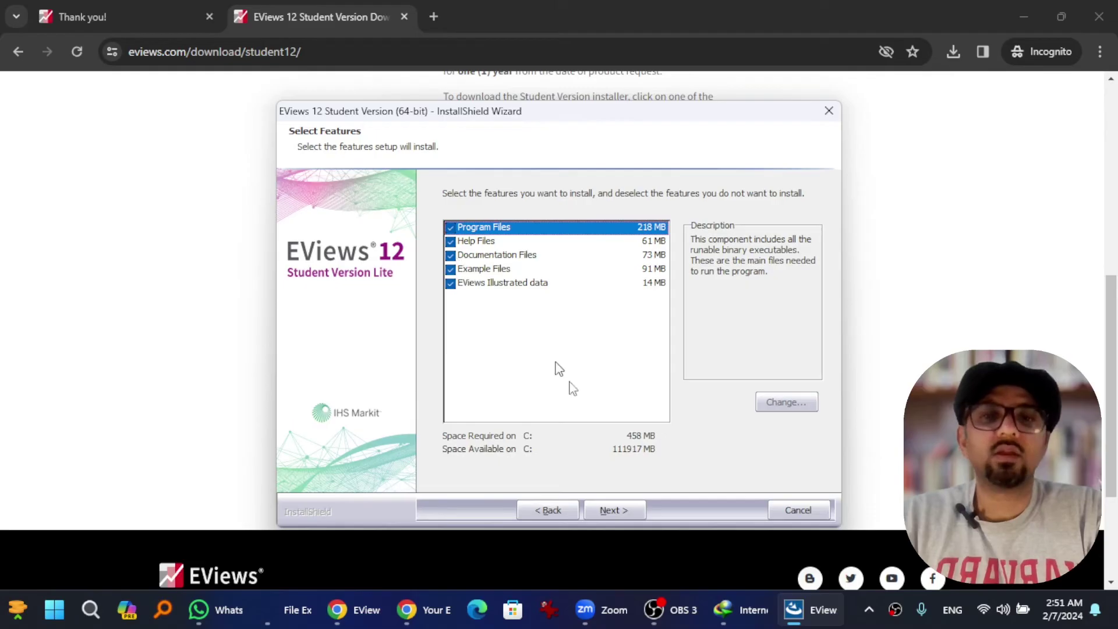
# Step: Install all features in the default folder with automatic updates and add a desktop icon
pyautogui.click(607, 509)
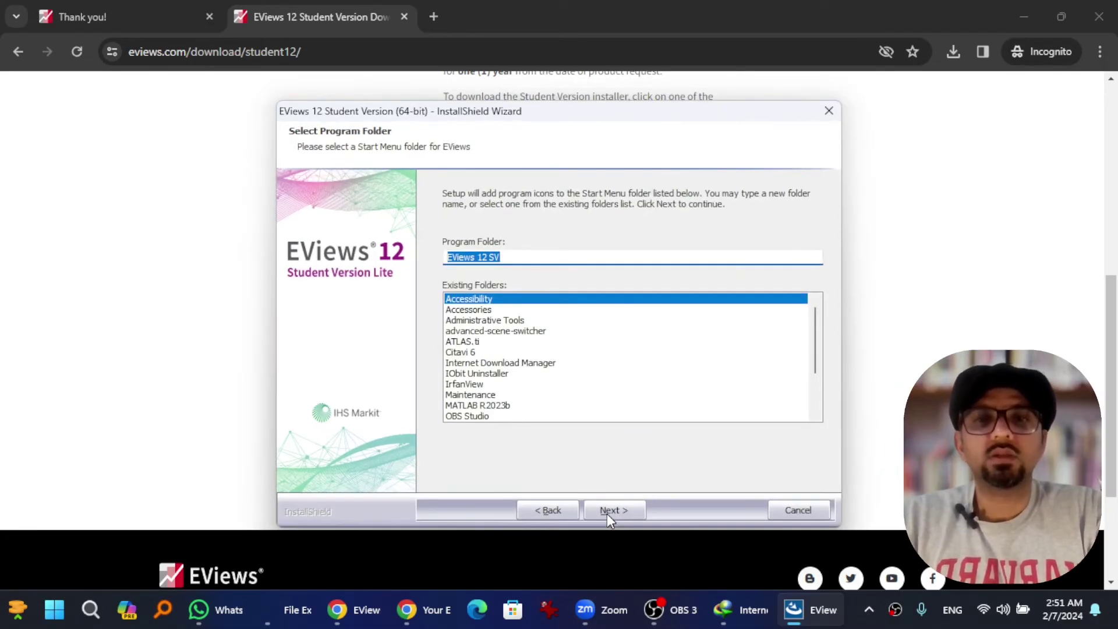
pyautogui.click(607, 510)
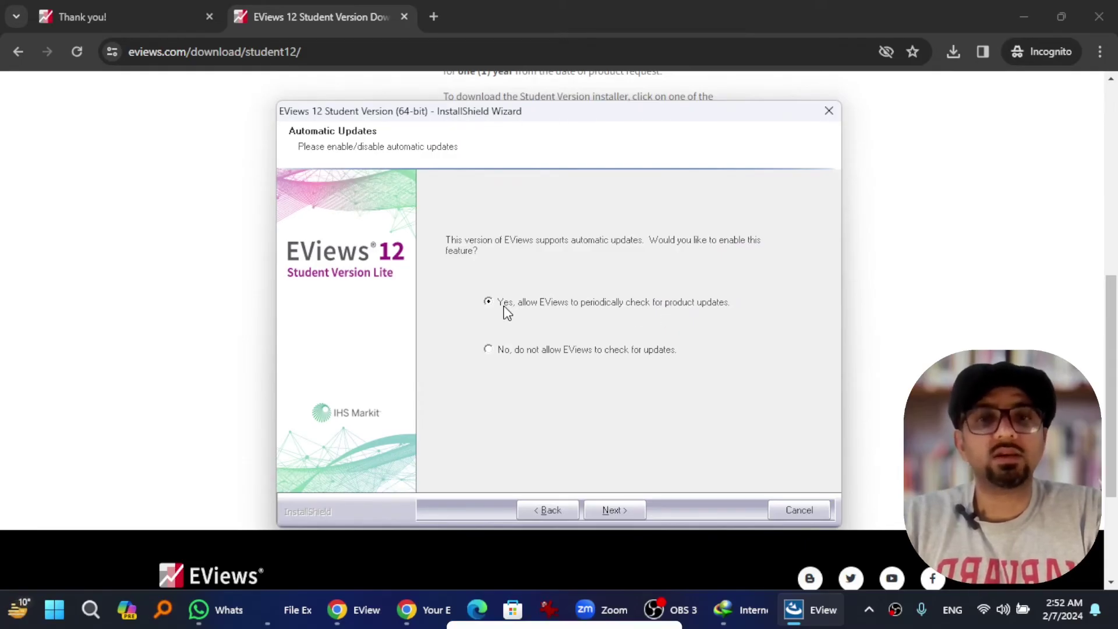
pyautogui.click(610, 511)
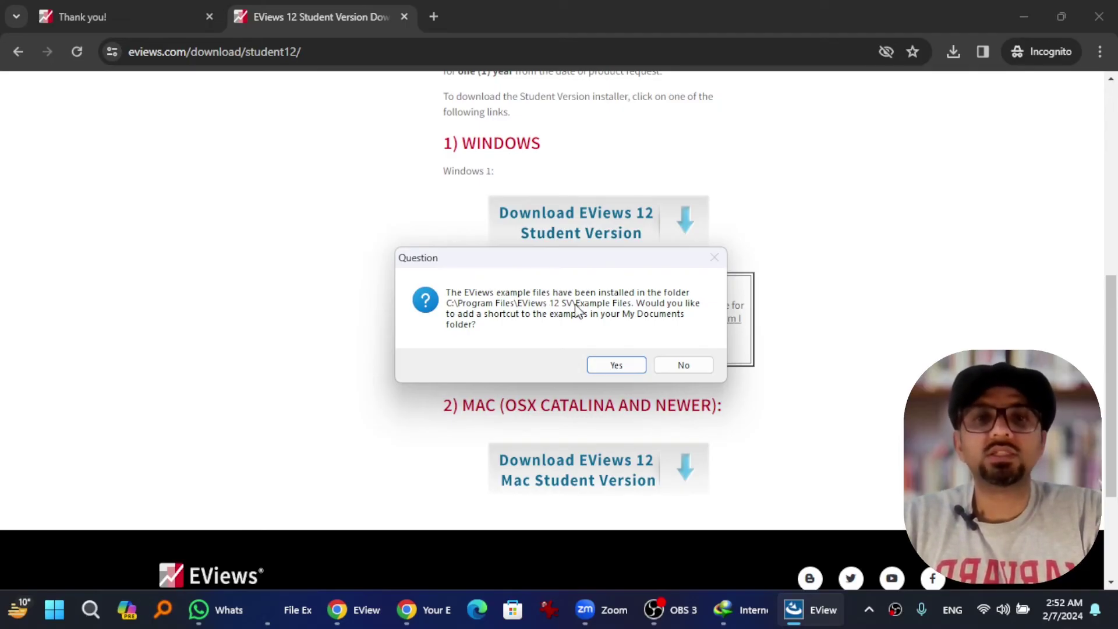
pyautogui.click(603, 364)
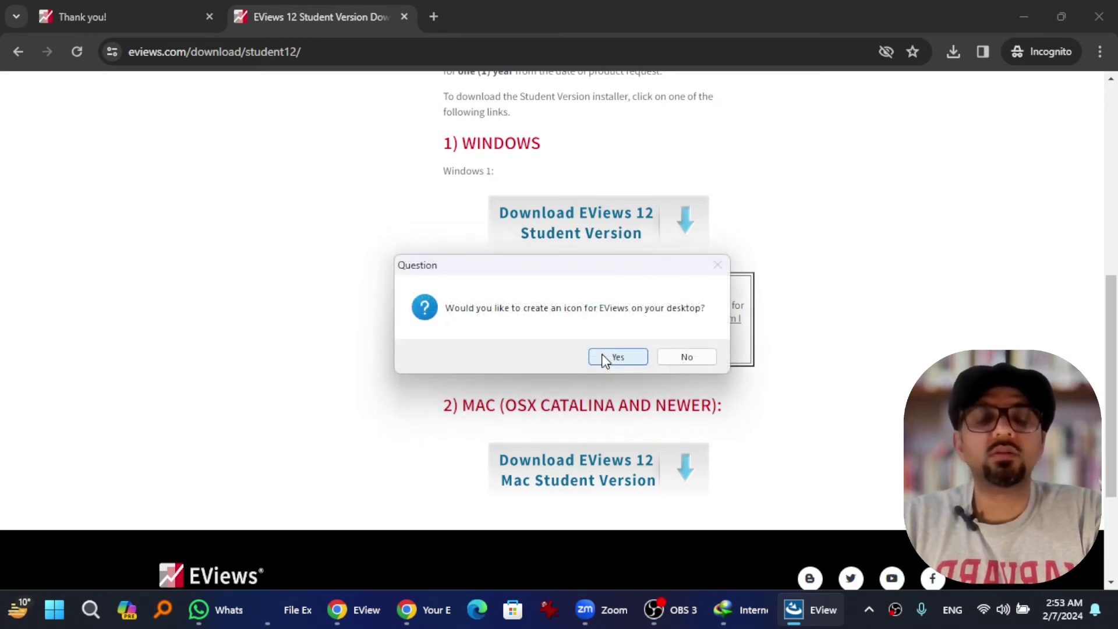
pyautogui.click(605, 357)
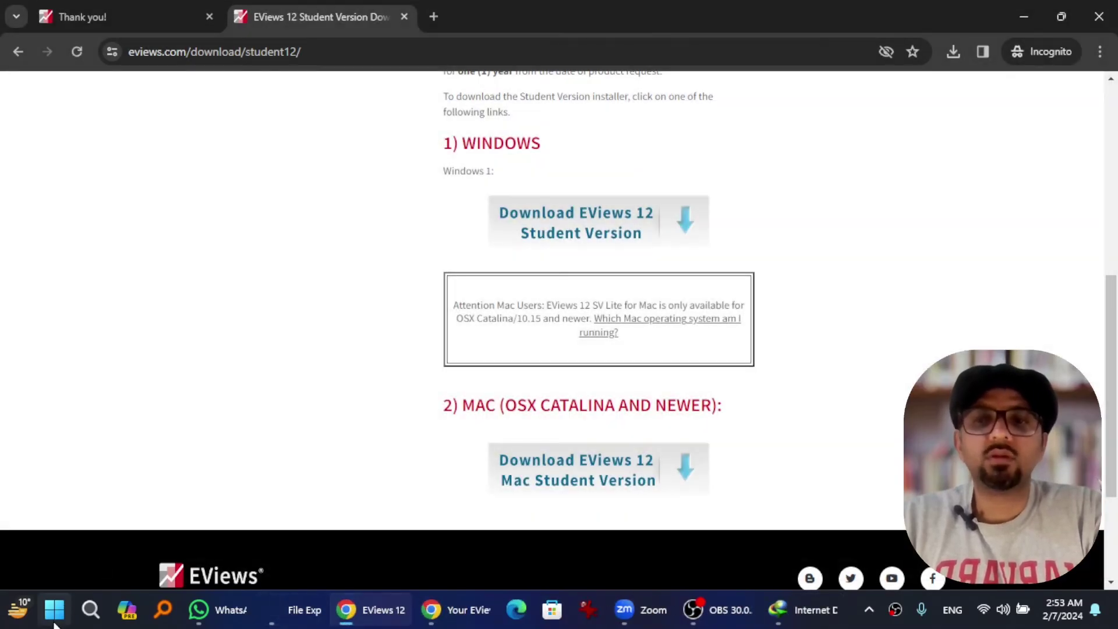
# Step: Search 'eviews', launch EViews 12 SV (x64) and register it online with the serial number
pyautogui.click(54, 621)
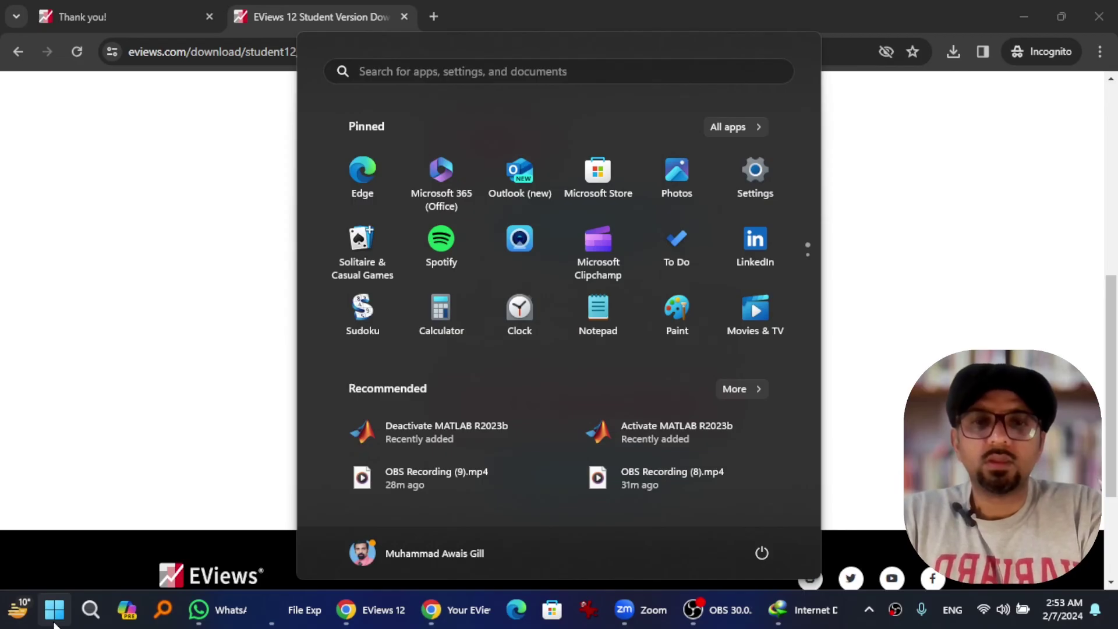
pyautogui.write('eviews')
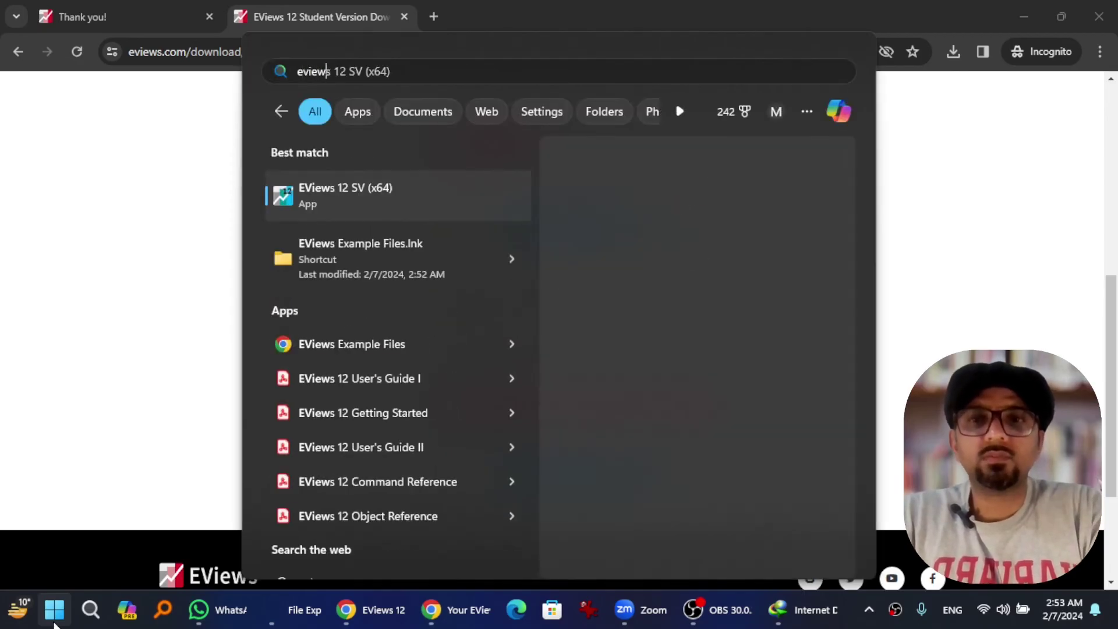
pyautogui.click(357, 199)
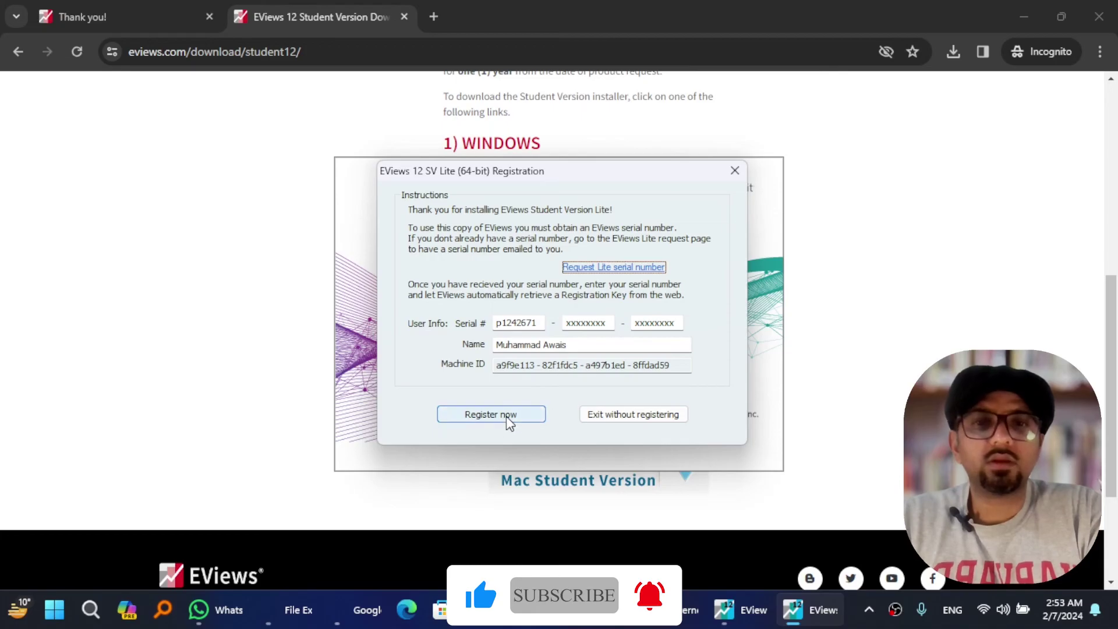
pyautogui.click(507, 416)
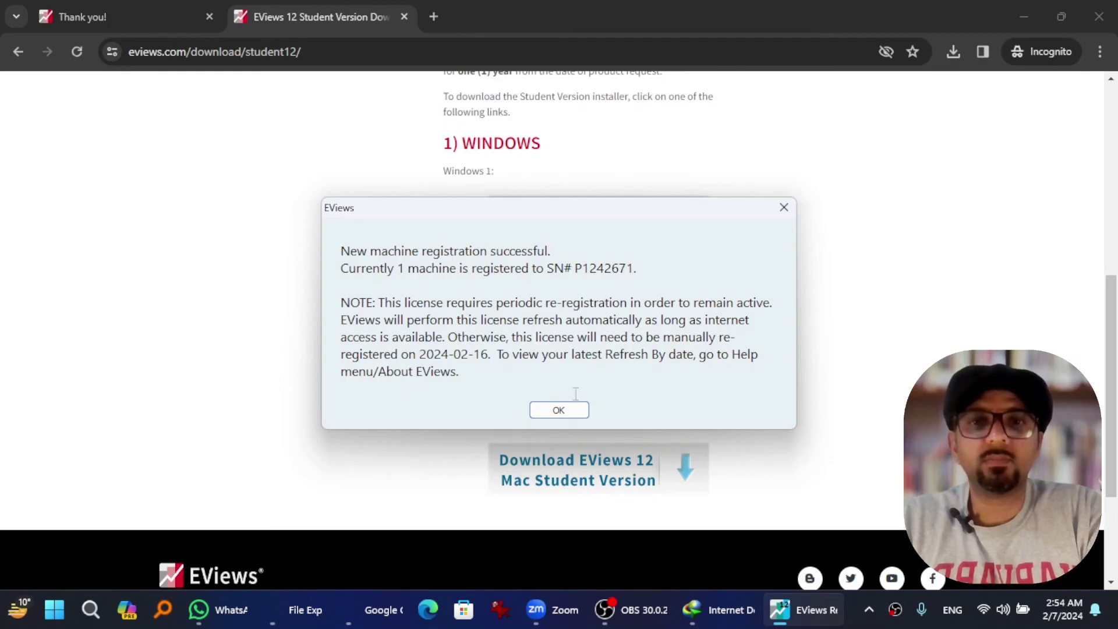
pyautogui.click(570, 414)
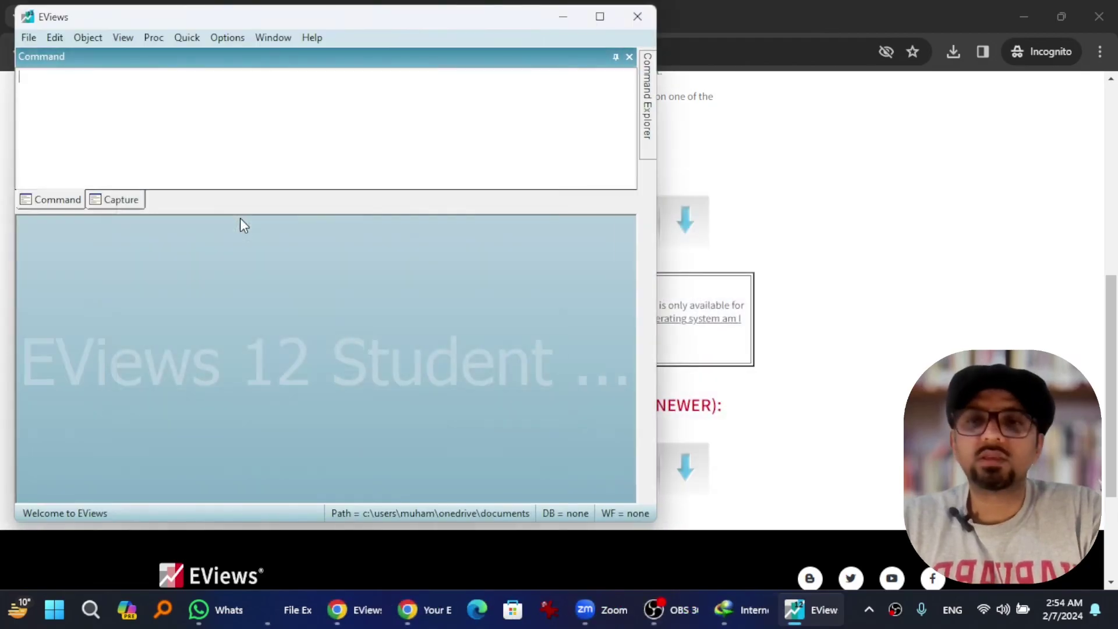